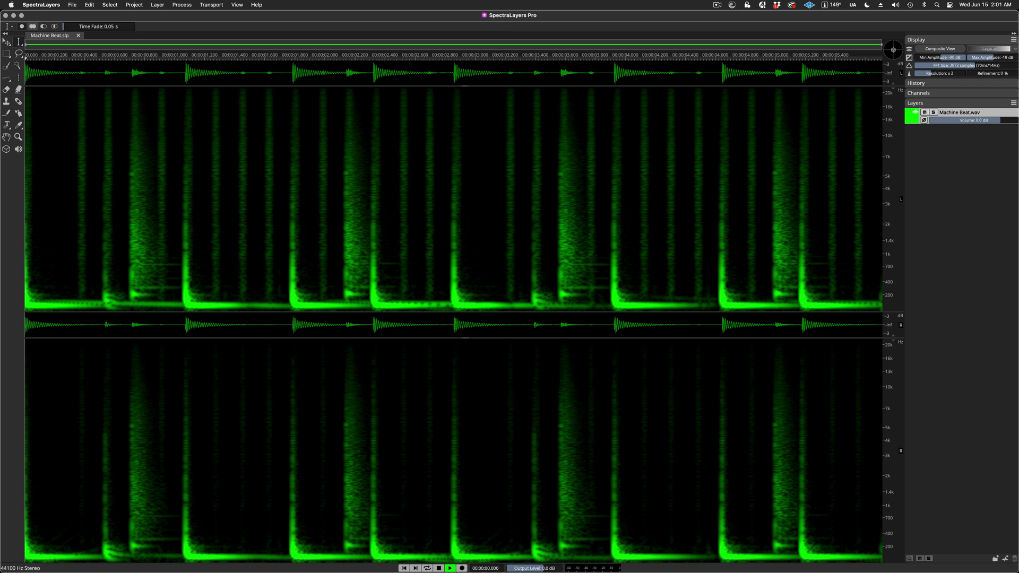
Play the Machine Beat loop and open the Unmix Levels dialog from the Layer menu.
key(space)
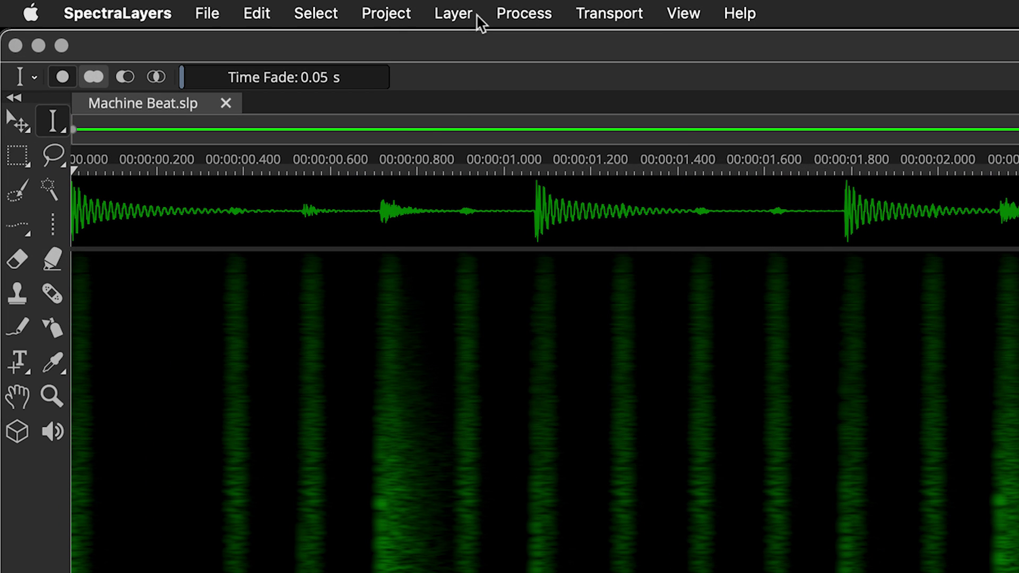
click(165, 5)
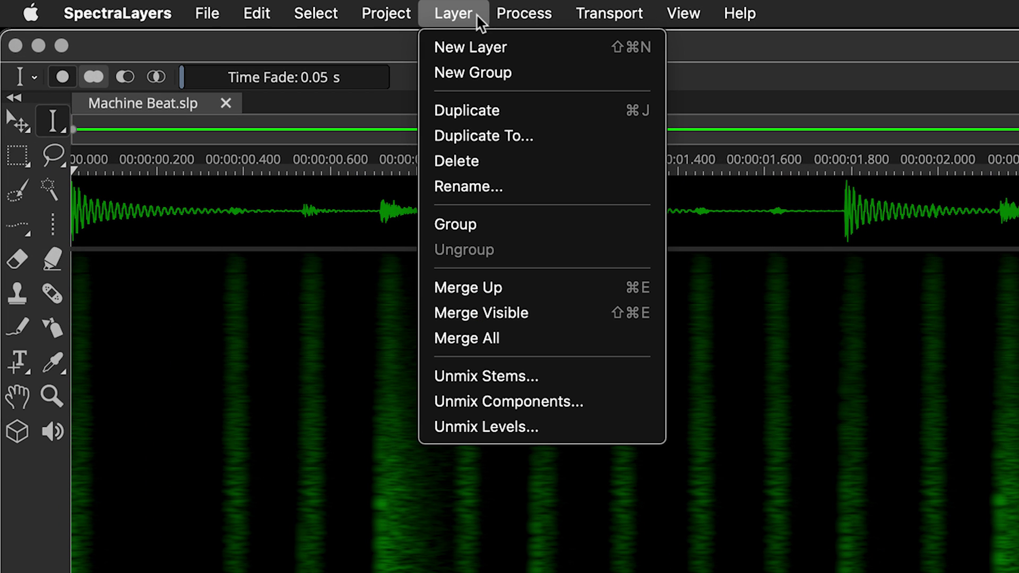
click(554, 427)
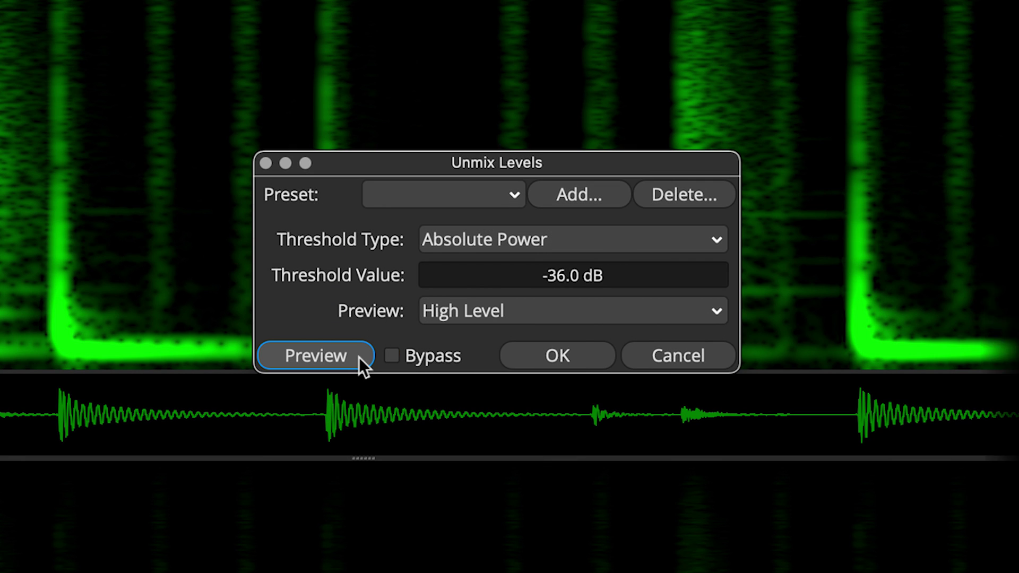
Preview the Low Level part while trying threshold values, settling on -37.0 dB.
click(360, 360)
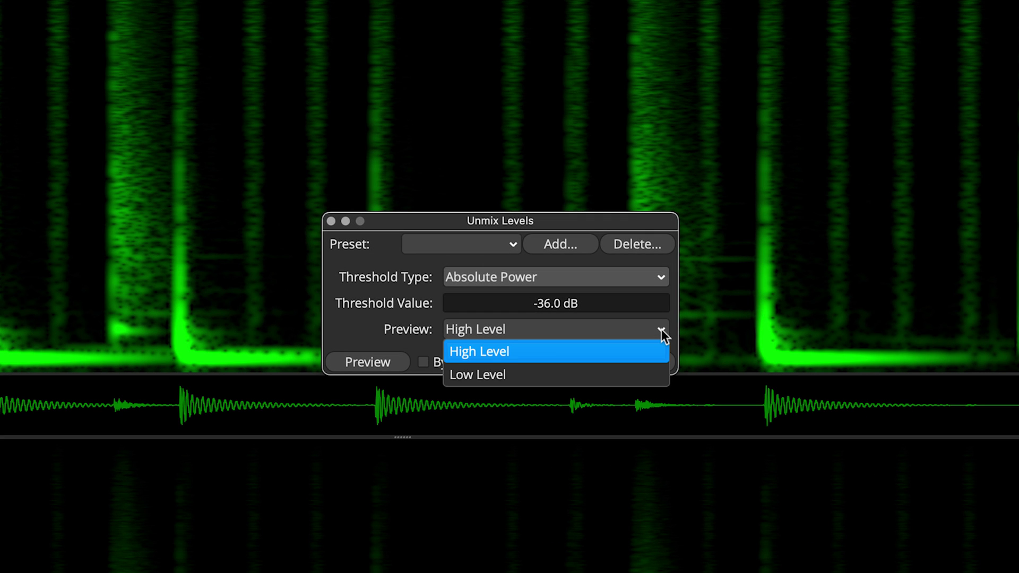
click(657, 375)
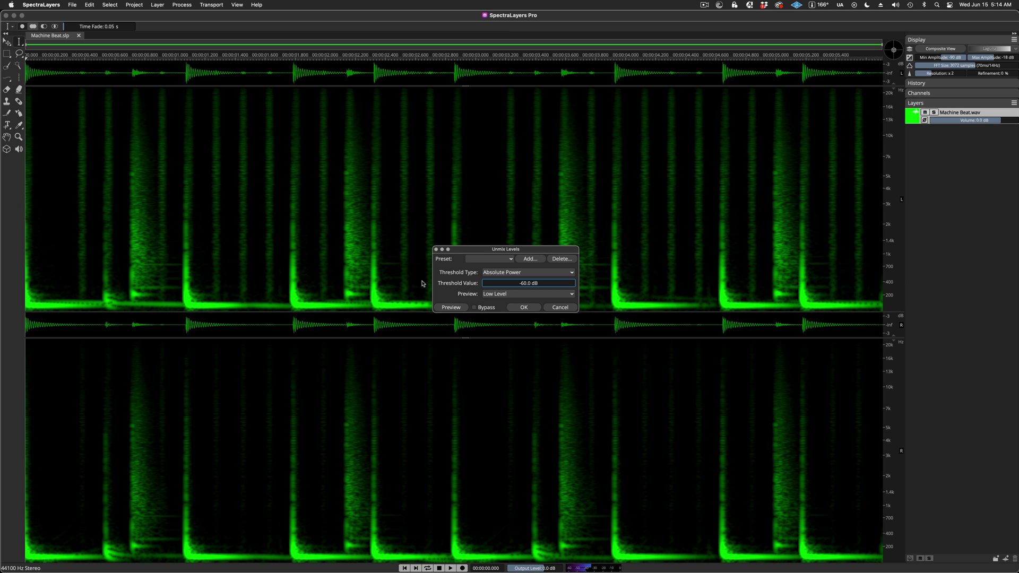
click(367, 362)
drag(555, 303, 299, 305)
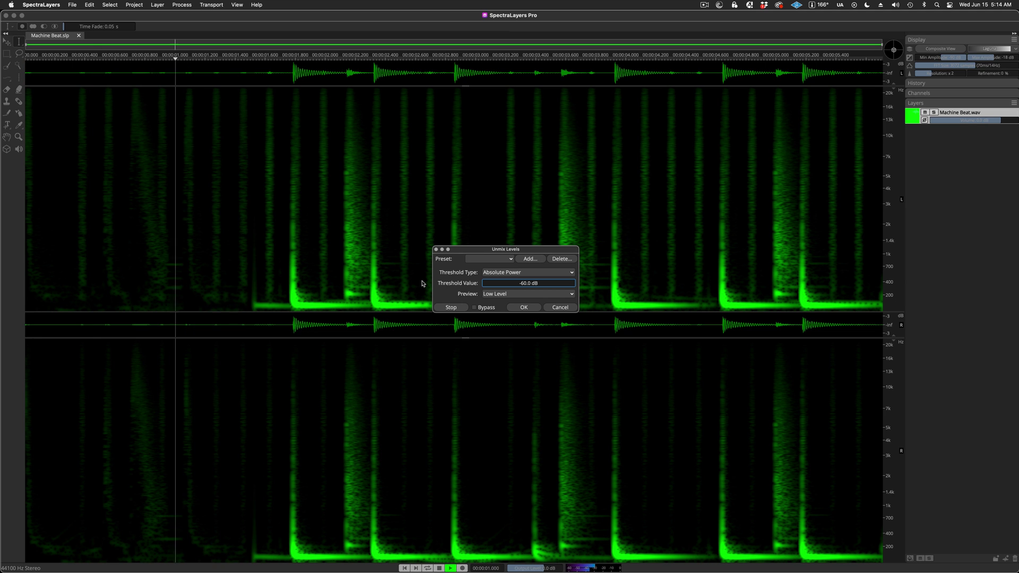
drag(422, 283, 492, 291)
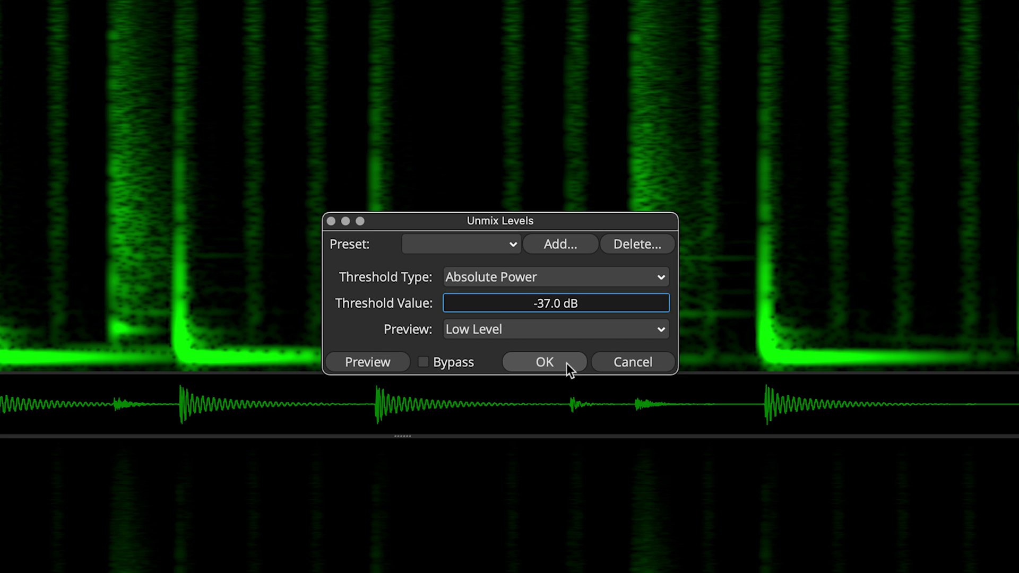
Apply the unmix and play the Low Level layer soloed.
click(565, 363)
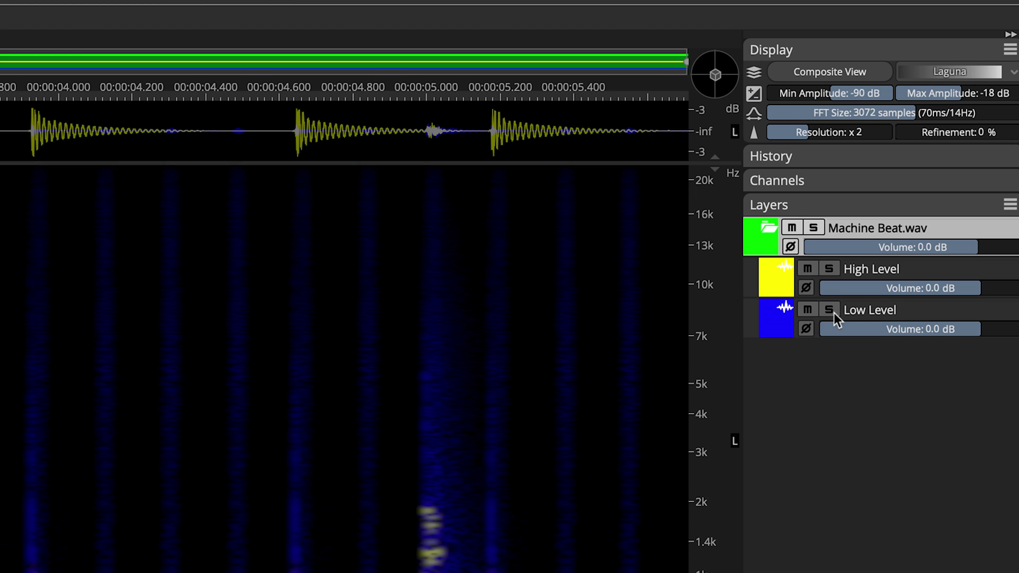
click(833, 313)
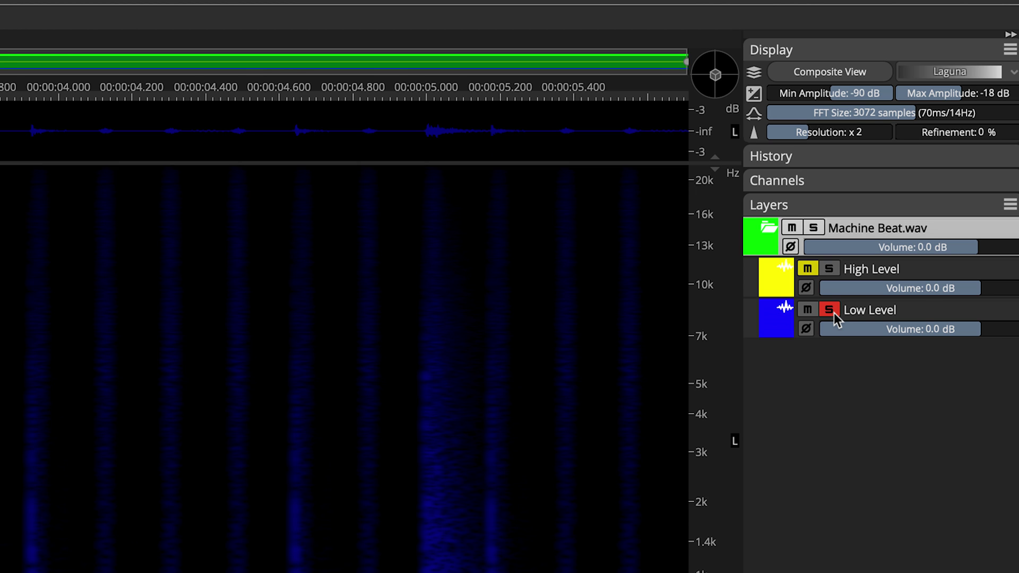
key(space)
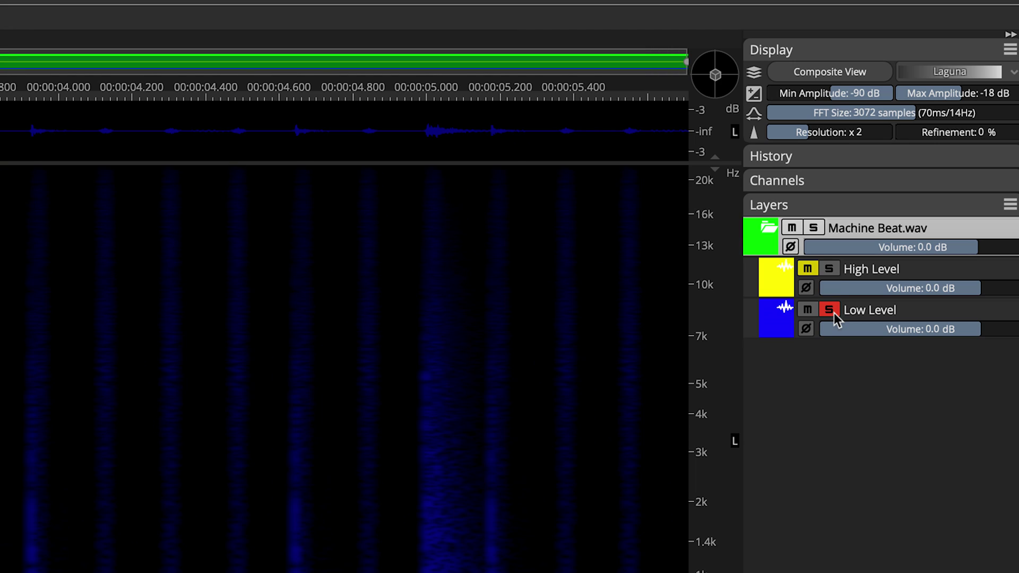
Audition the High Level layer soloed, then play both layers together.
click(940, 129)
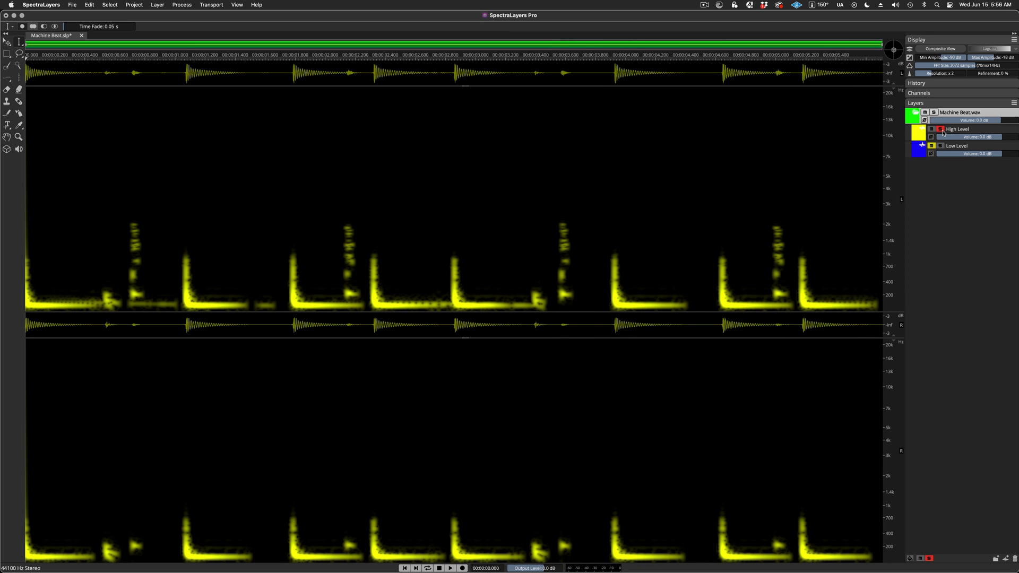
click(941, 131)
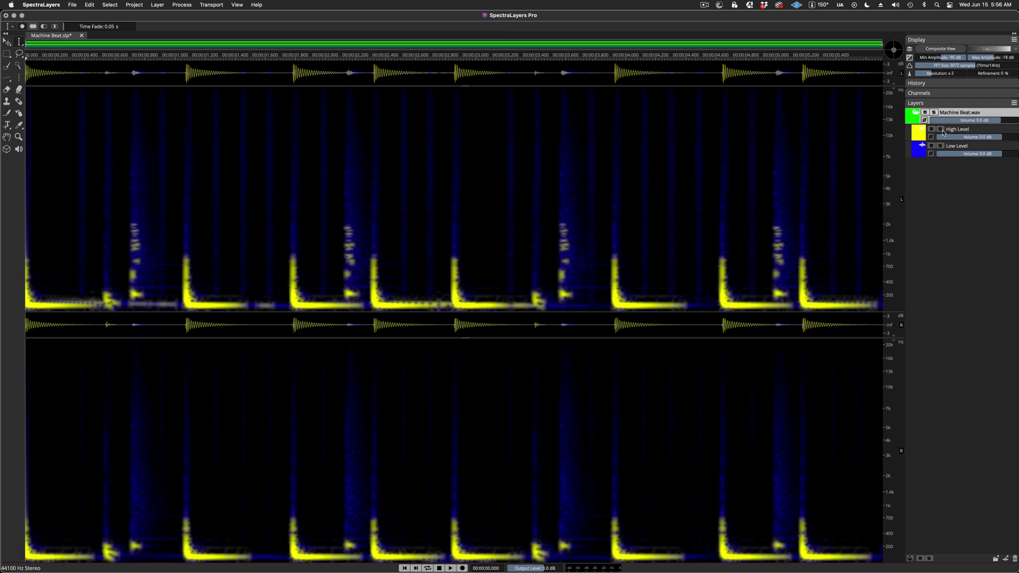
key(space)
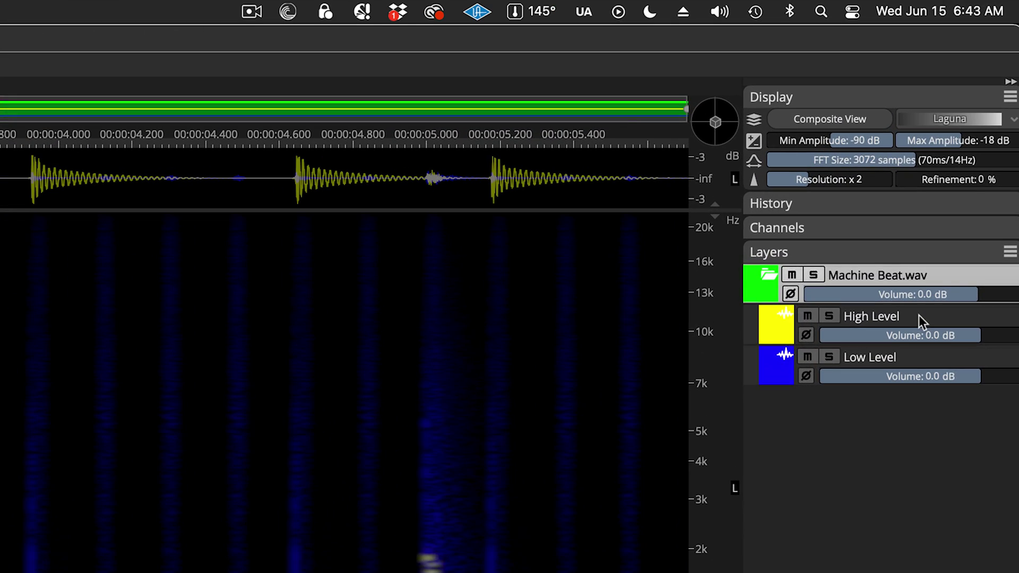
Load the Warble VST3 effect on the selected High Level layer and preview it.
click(976, 128)
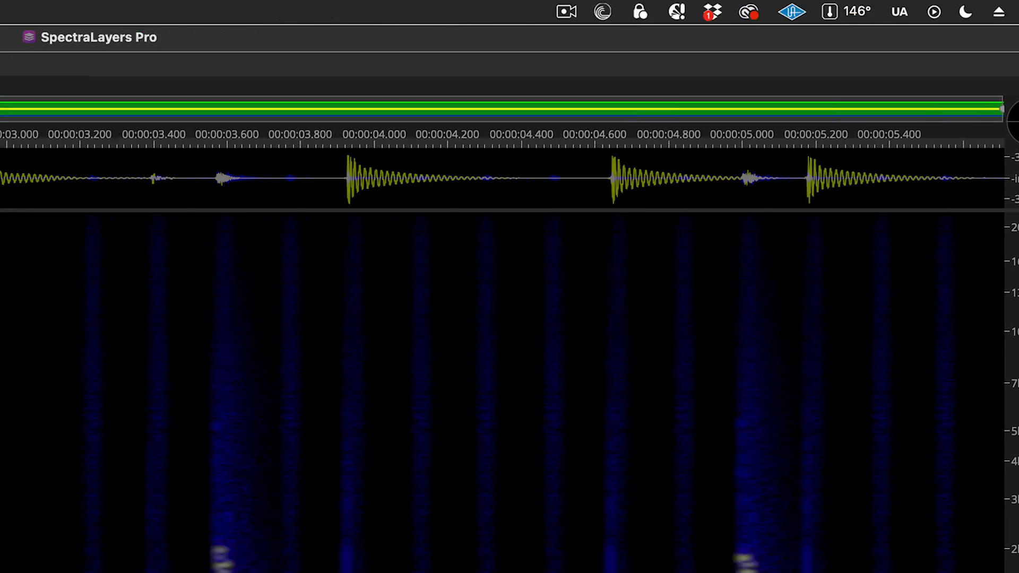
click(473, 15)
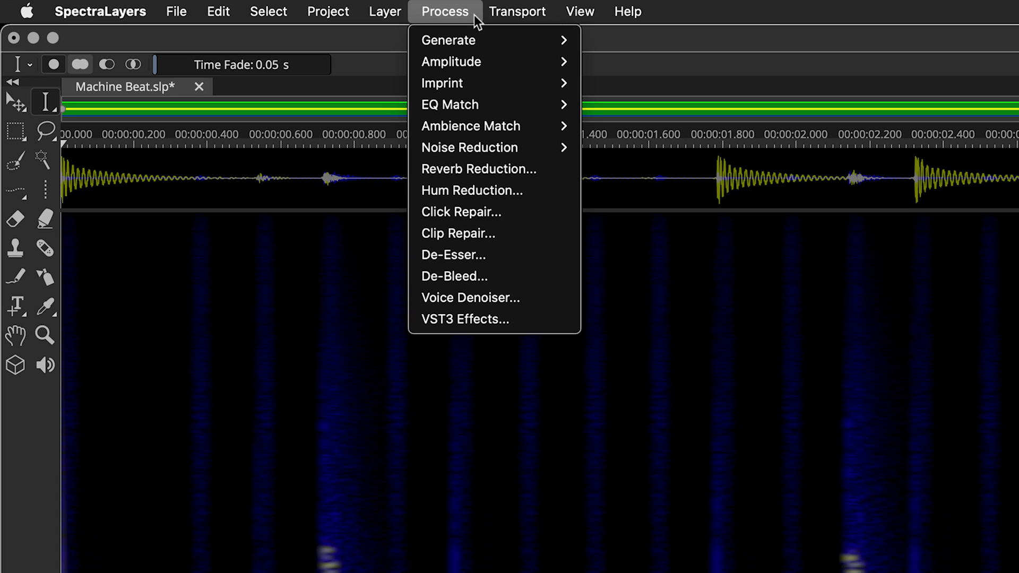
click(524, 320)
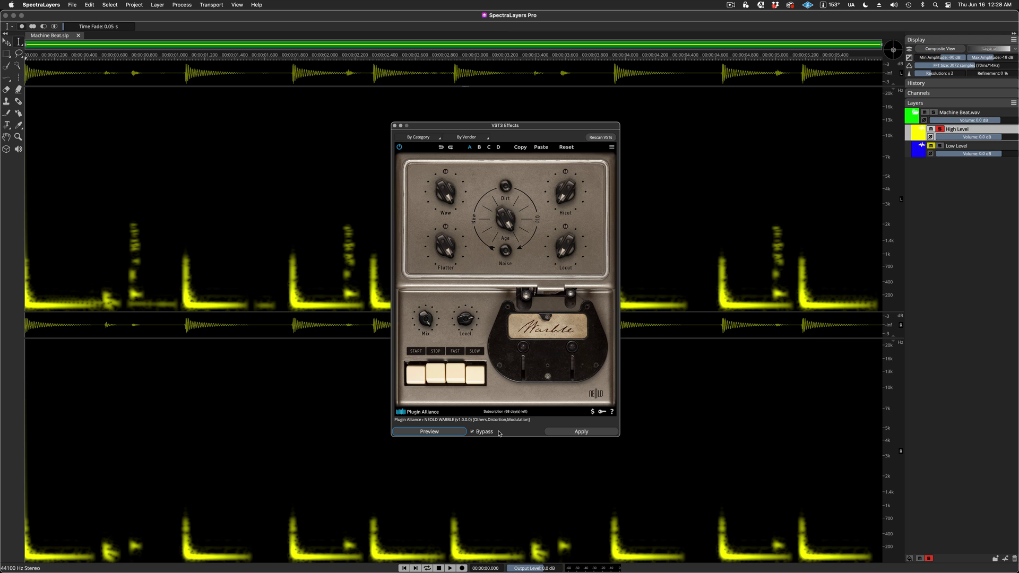
key(space)
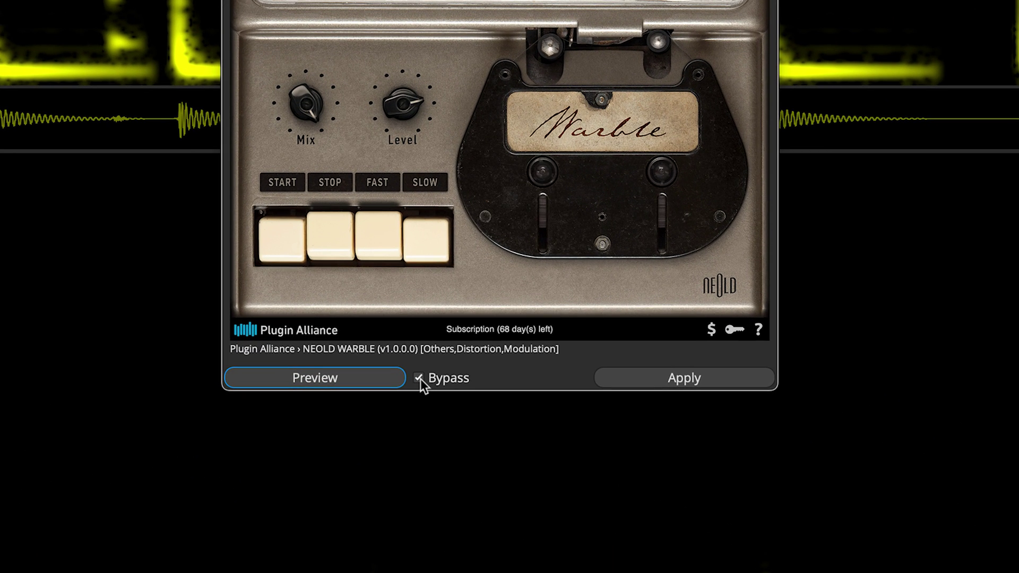
key(space)
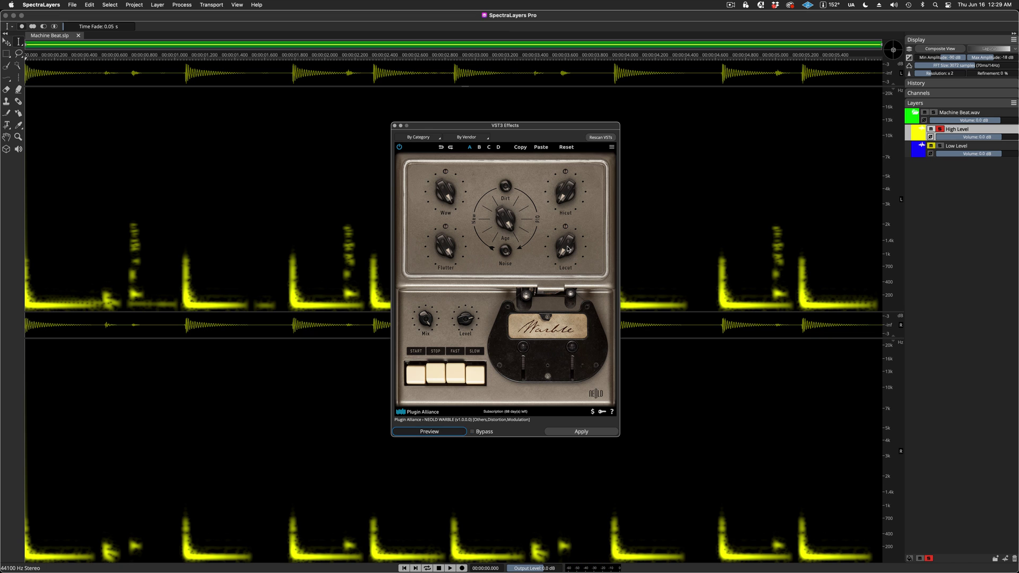
Raise Warble's Locut from 15.3 Hz to about 54 Hz while previewing.
key(space)
mouse_move(568, 241)
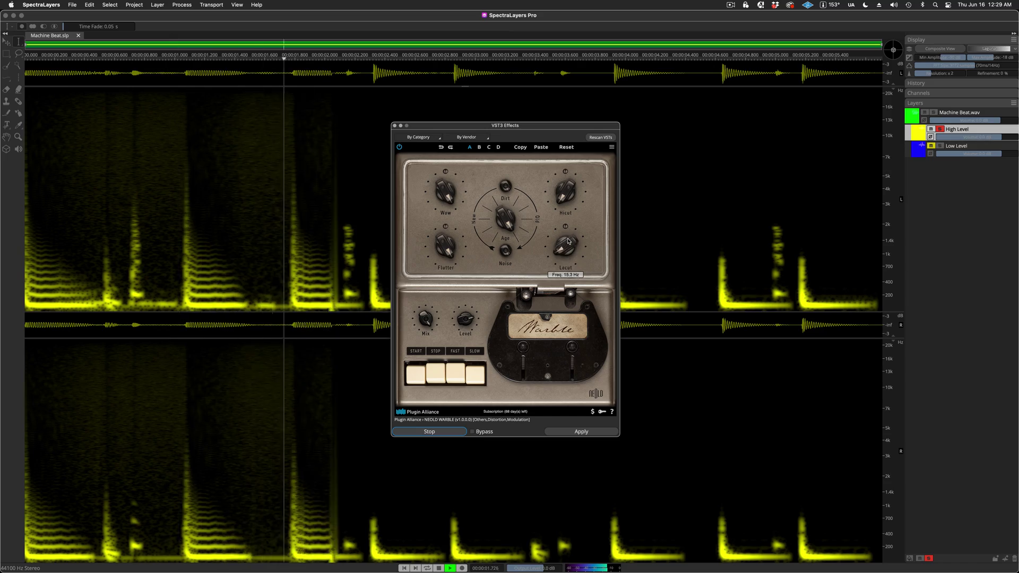
drag(568, 241, 571, 230)
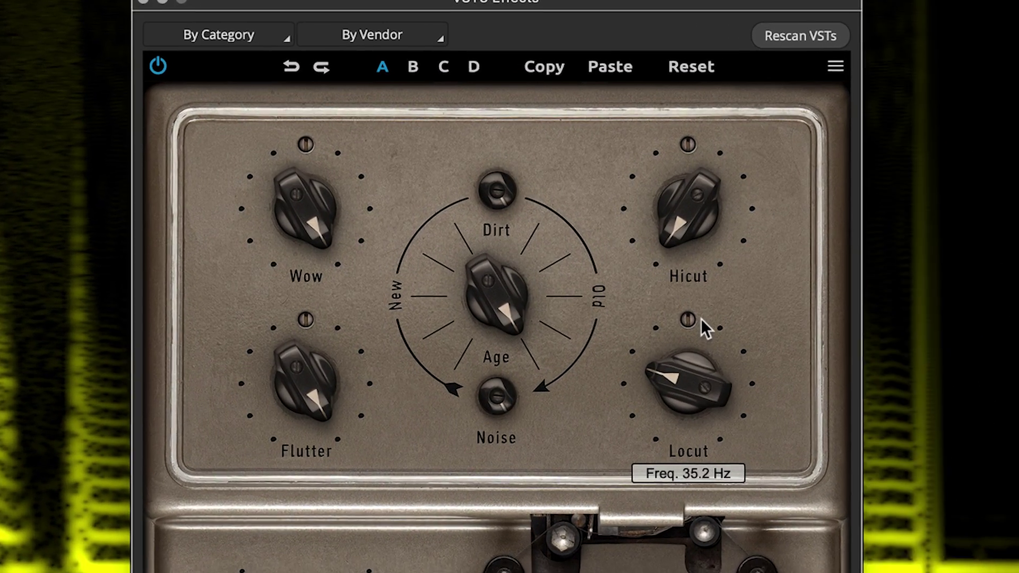
drag(709, 329, 742, 274)
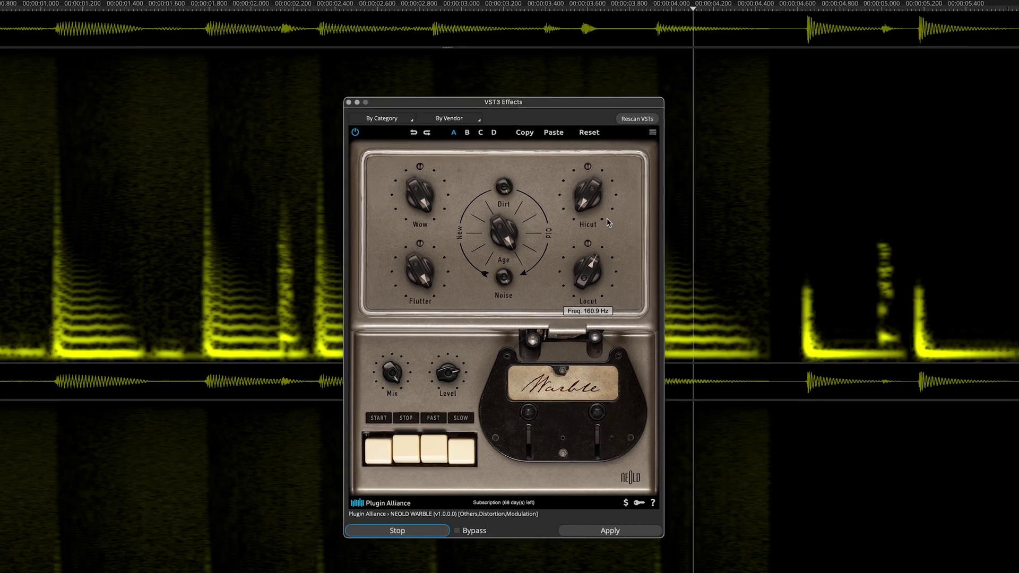
drag(607, 218, 609, 221)
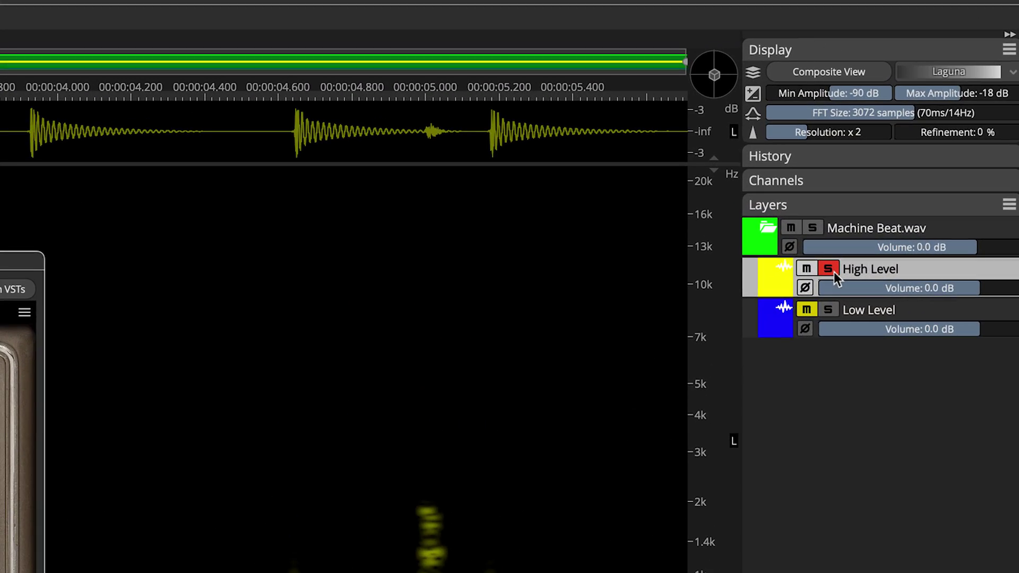
Turn off the High Level solo and preview Warble with all layers heard together.
click(833, 271)
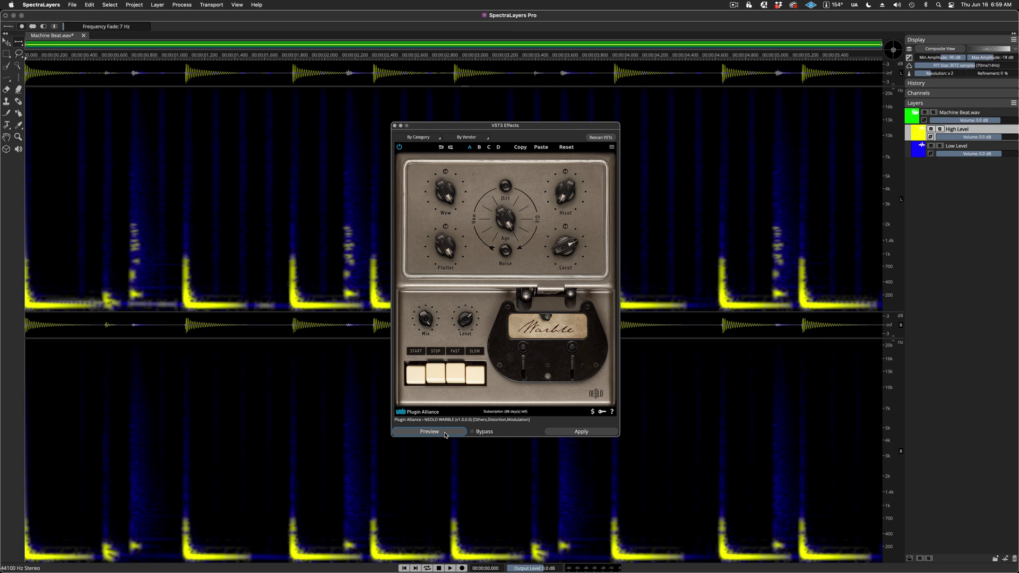
click(429, 431)
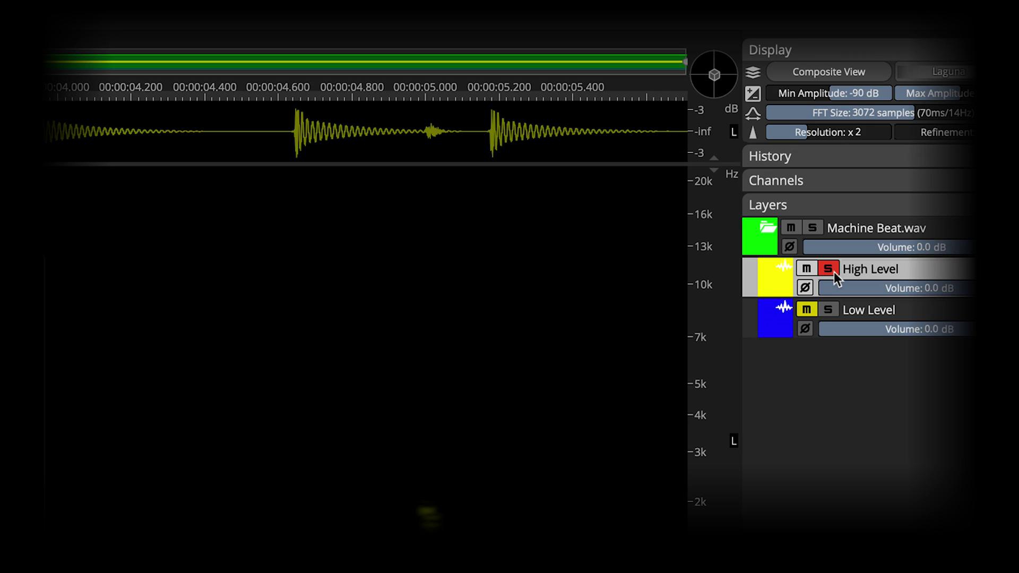
click(833, 272)
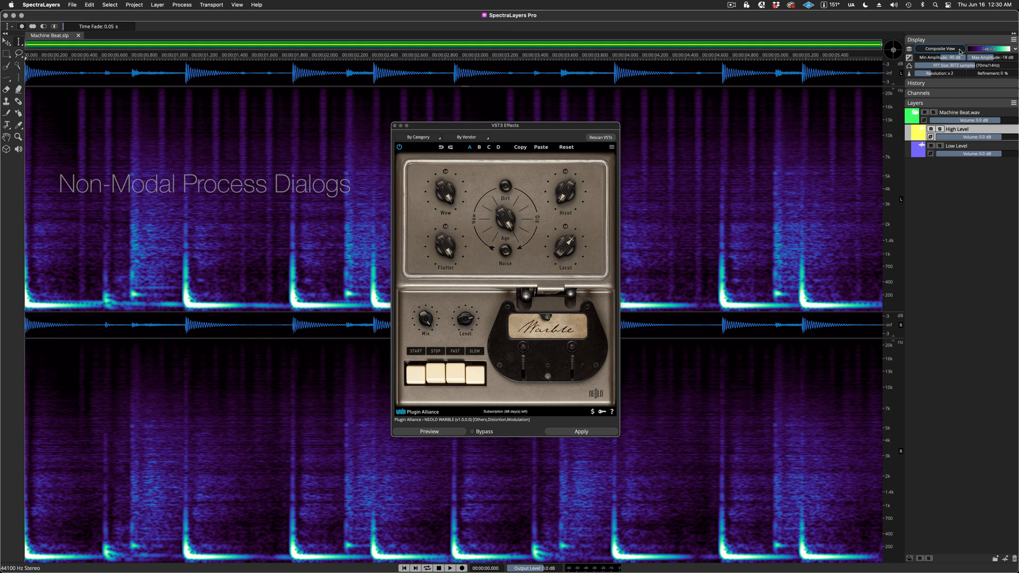
Switch the spectrogram to the Inferno colour map and raise the display refinement.
click(1014, 49)
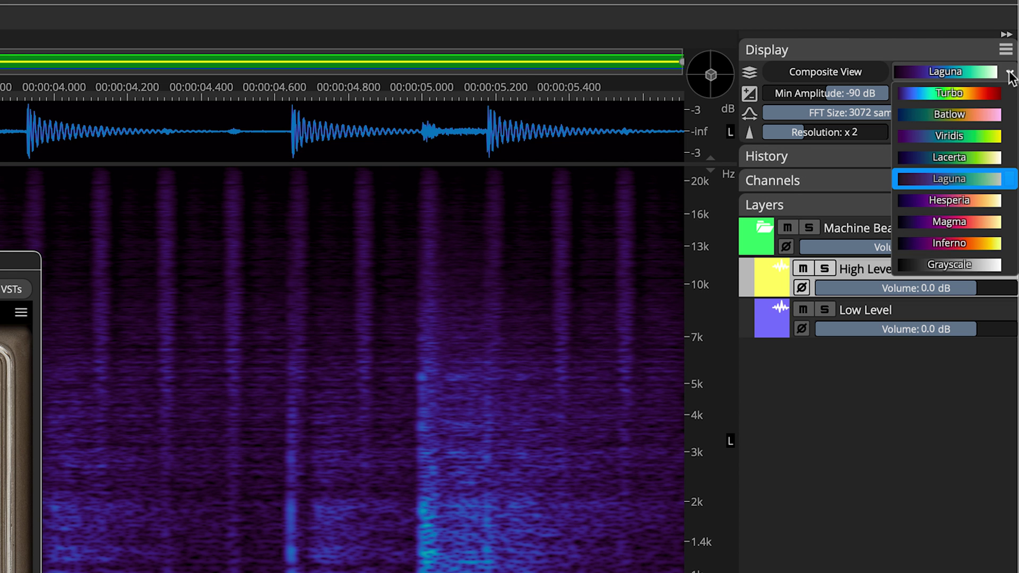
click(971, 243)
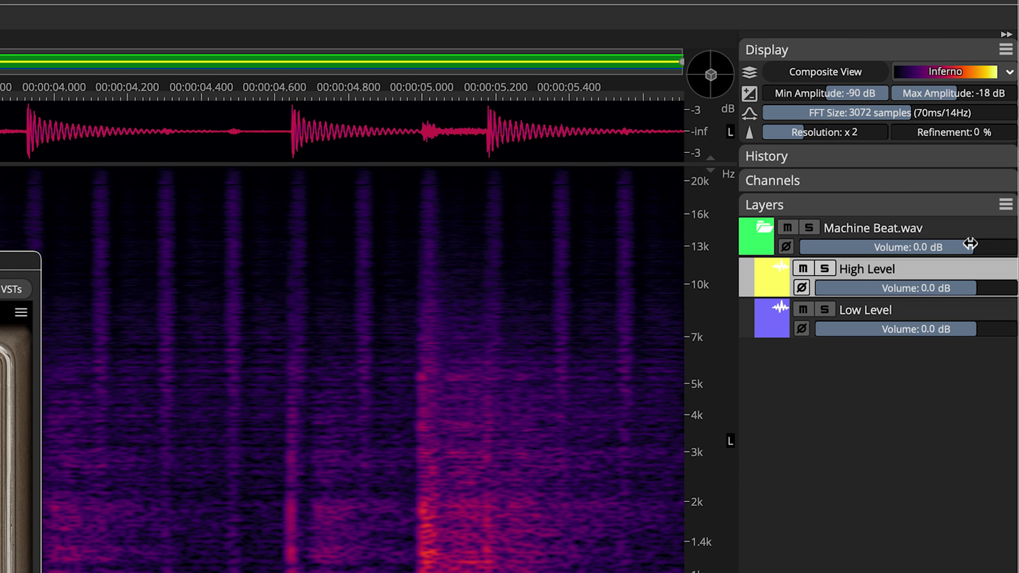
drag(971, 132, 1013, 133)
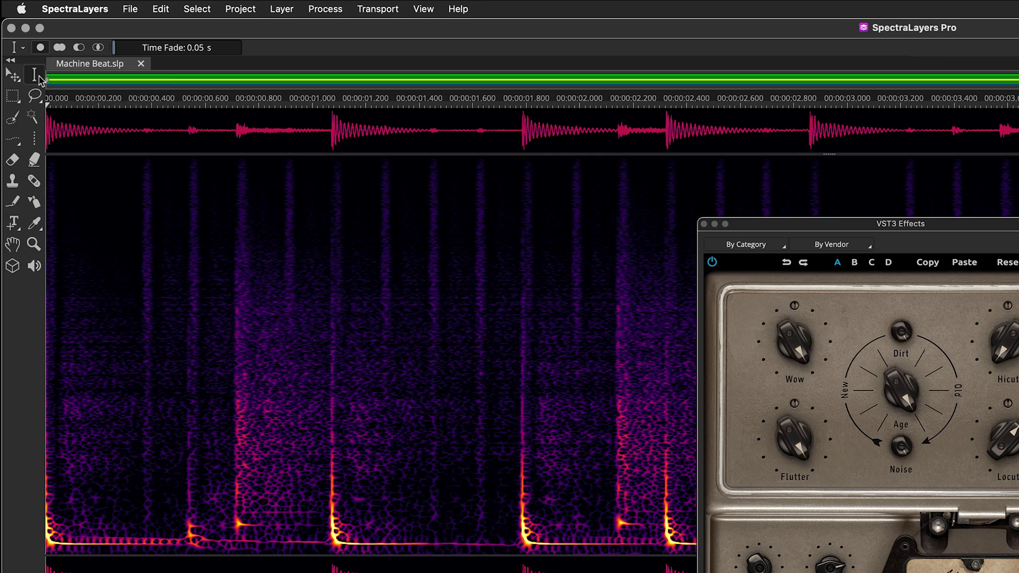
Select the 200–700 Hz frequency band using Frequency Range Selection.
click(39, 78)
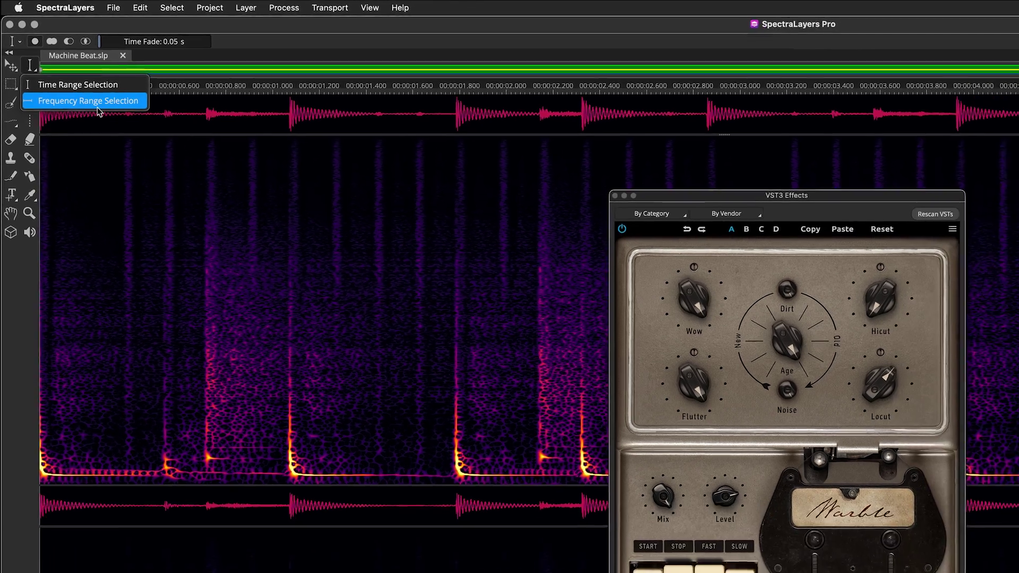
click(112, 126)
drag(529, 521, 529, 463)
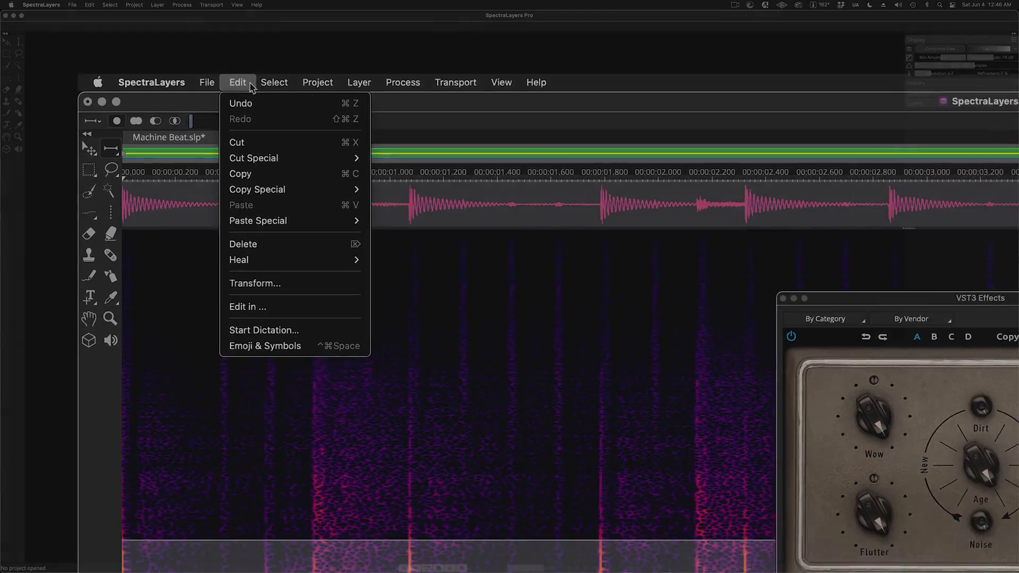
mouse_move(263, 111)
mouse_move(51, 41)
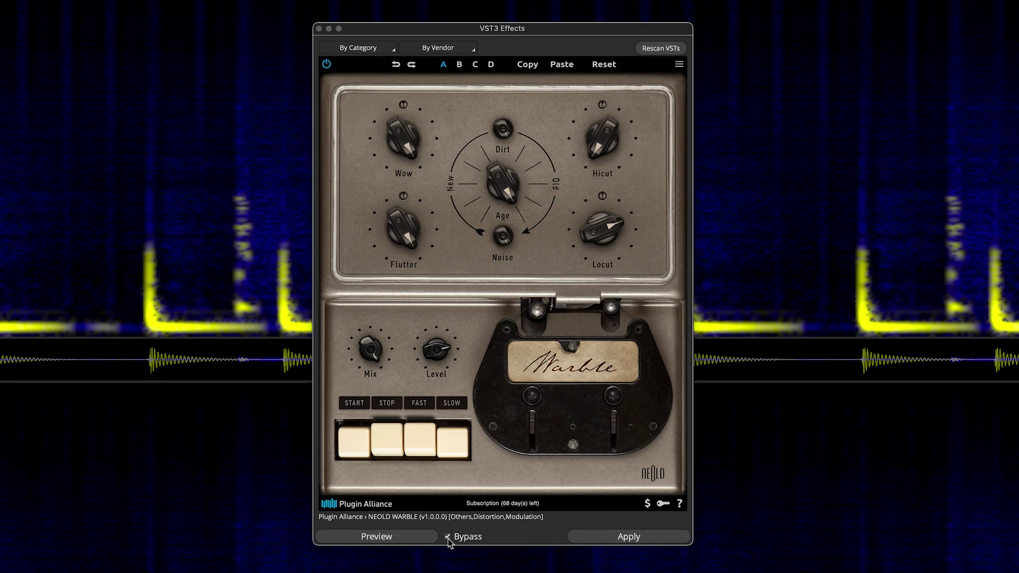
Apply Warble to the High Level layer with bypass off, then preview the processed audio.
click(447, 537)
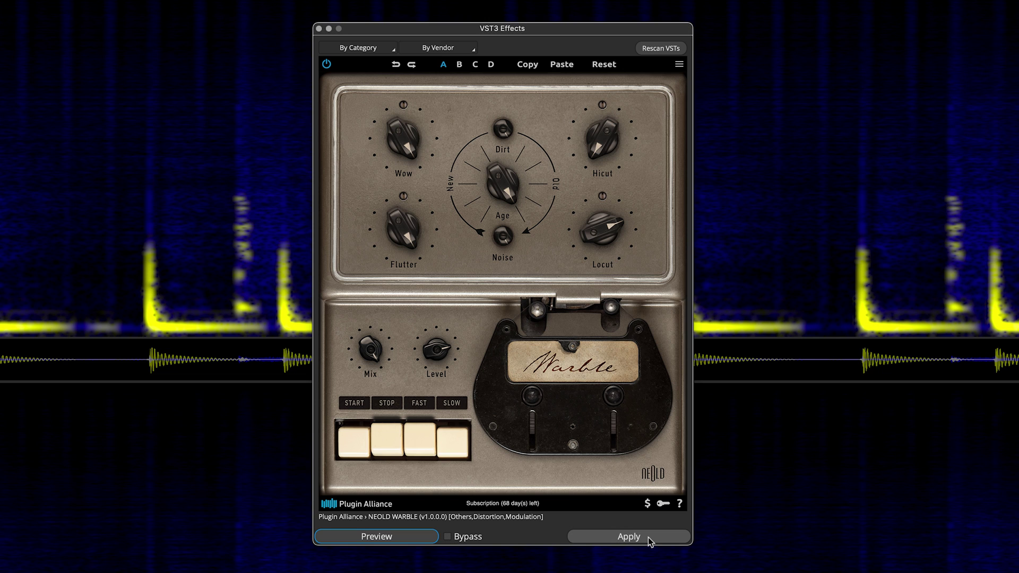
click(629, 536)
click(447, 537)
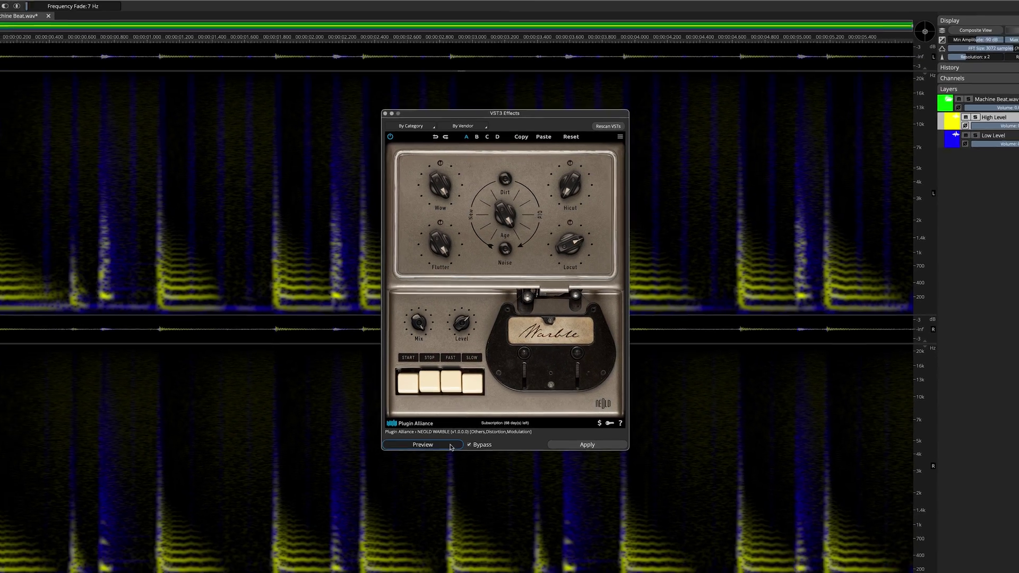
click(450, 446)
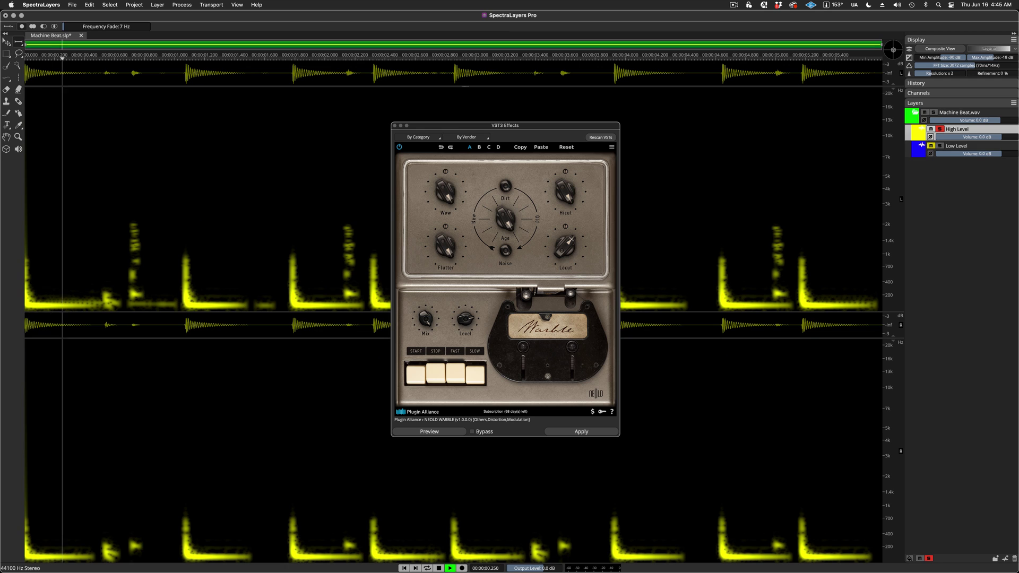
key(space)
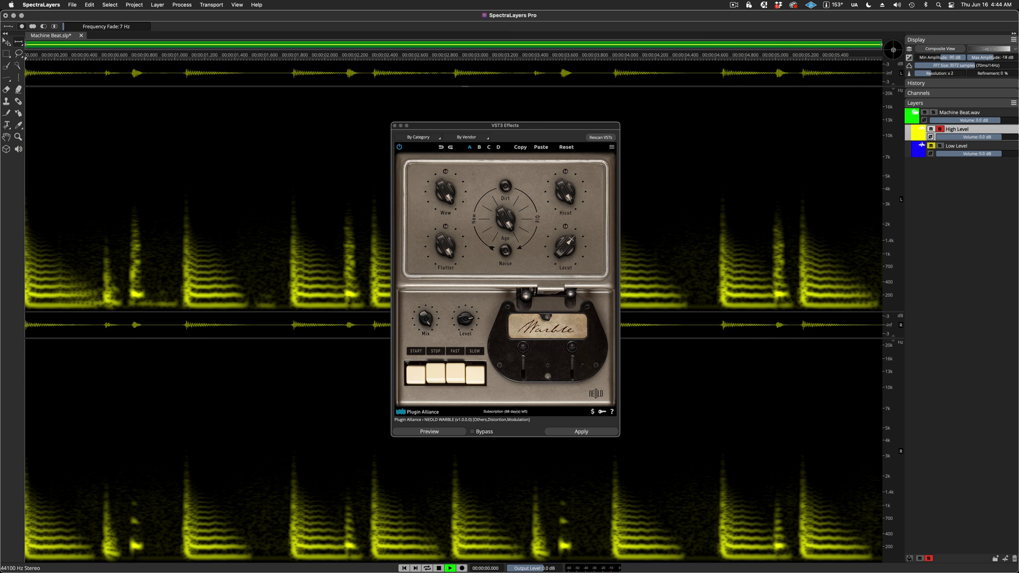
key(space)
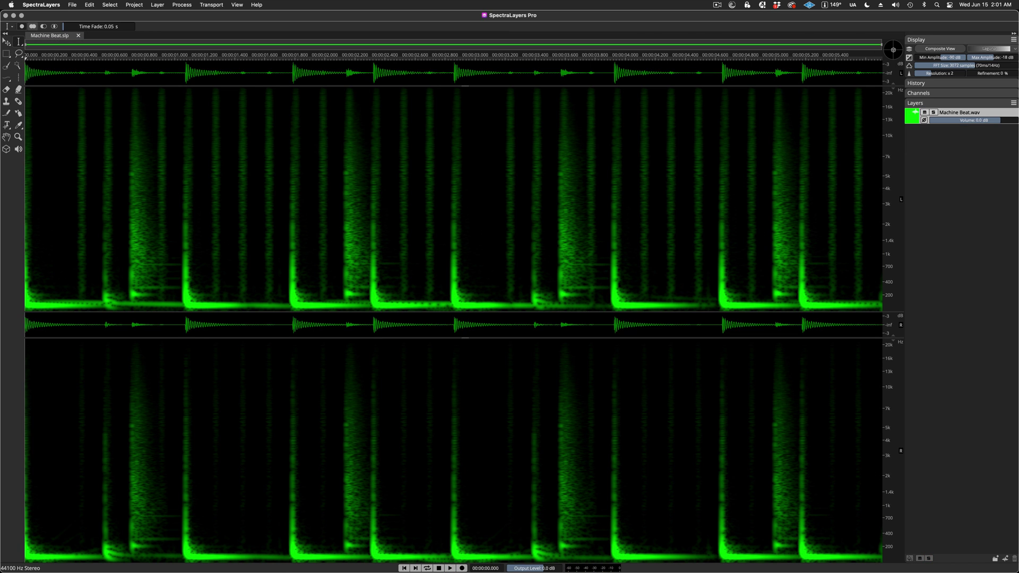
key(space)
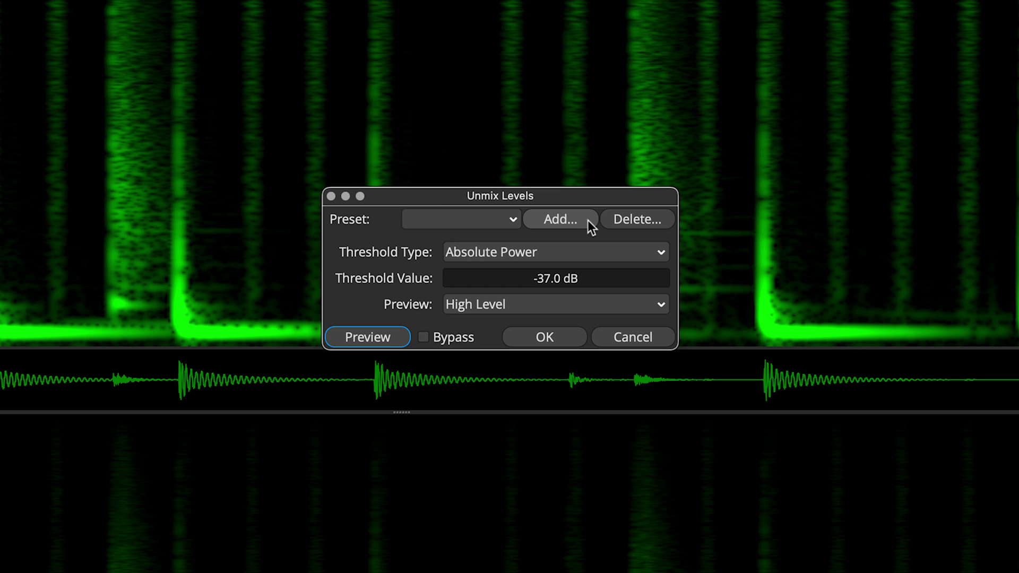
Save the Unmix settings as preset 'Beat High Level' and check it in the Preset list.
click(588, 221)
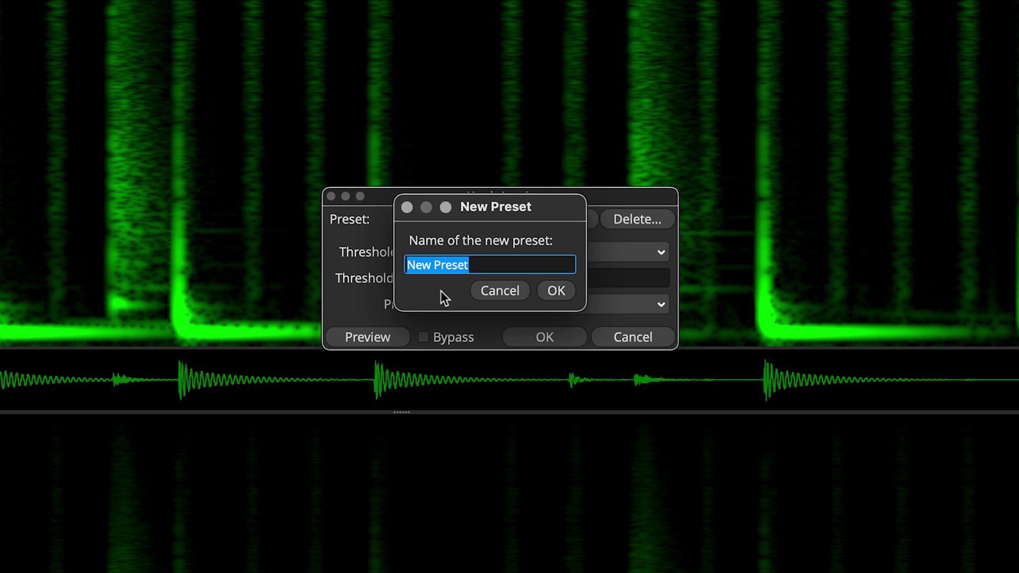
text(Beat High Lev)
key(Return)
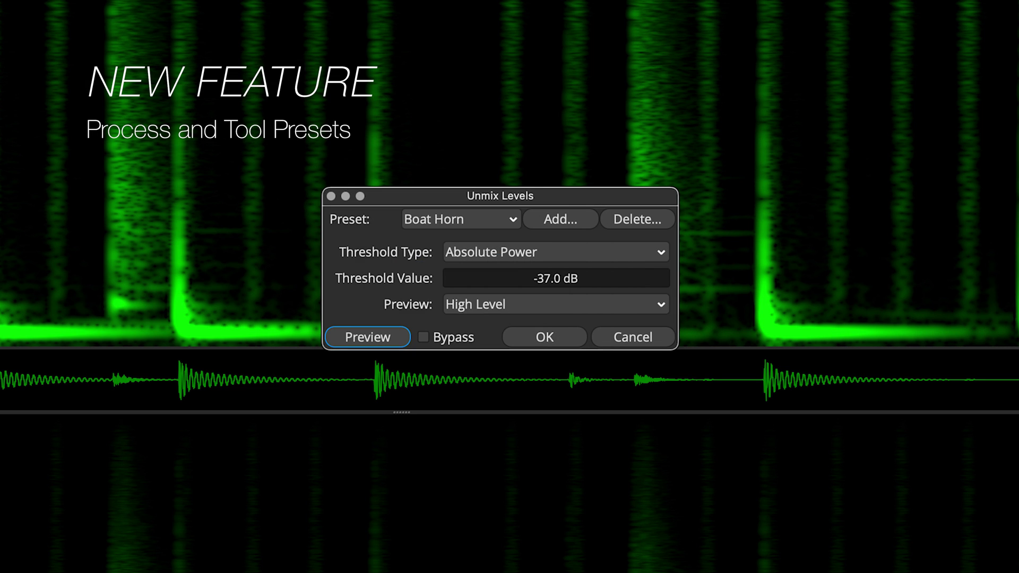
click(510, 219)
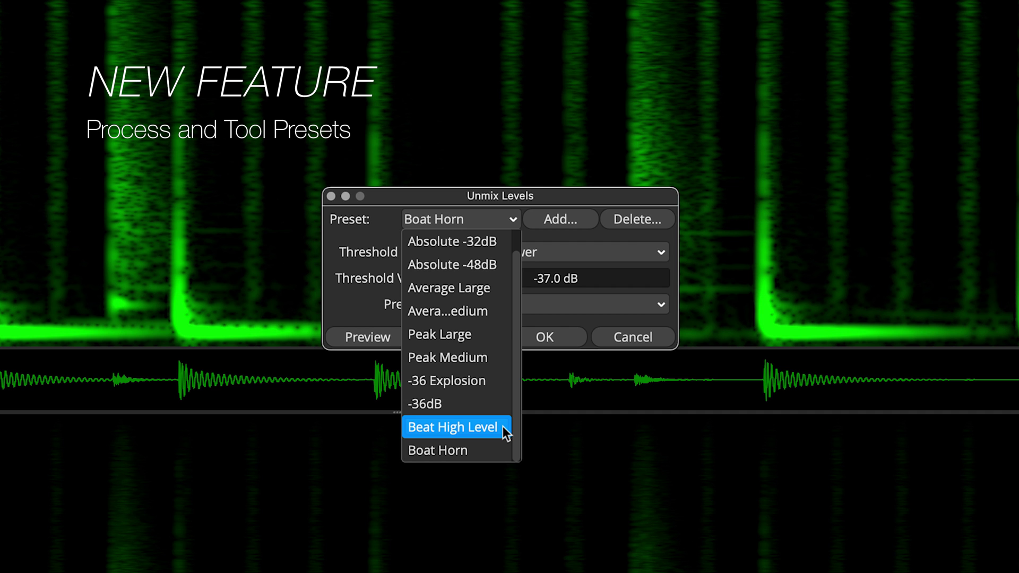